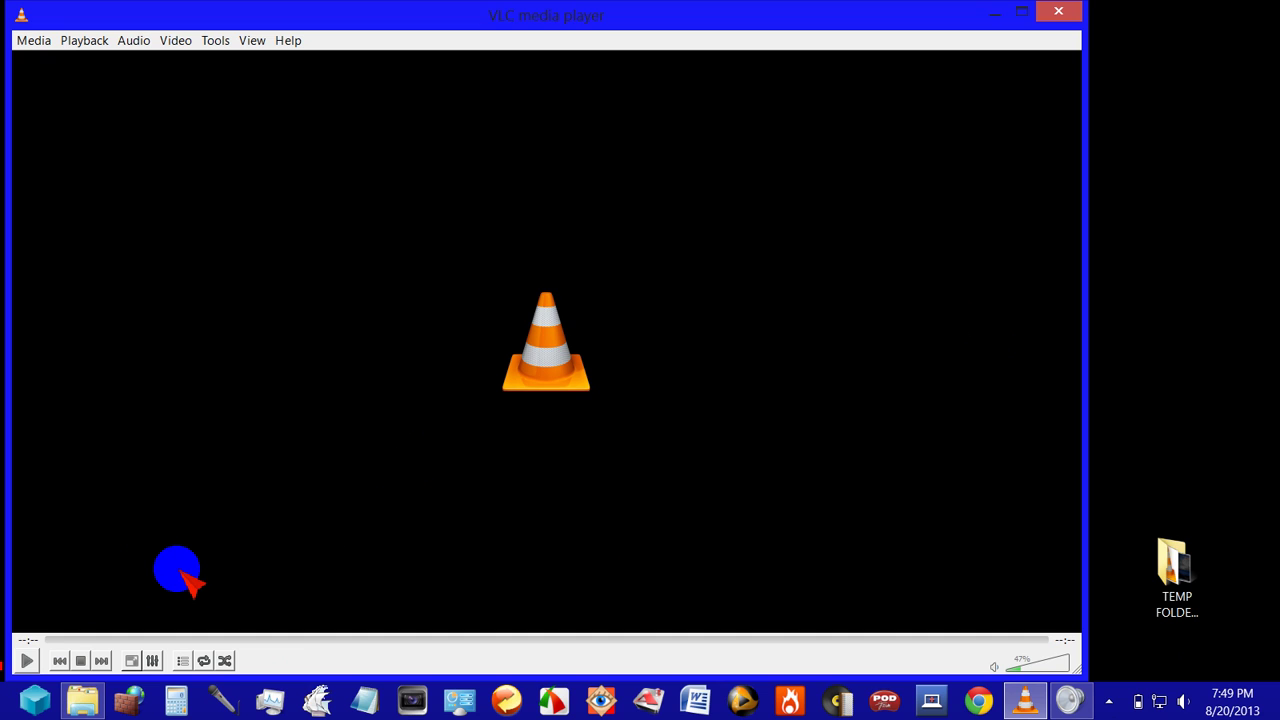
Load 8 AM SUNRISE.MP4 and start it playing.
left_click(27, 661)
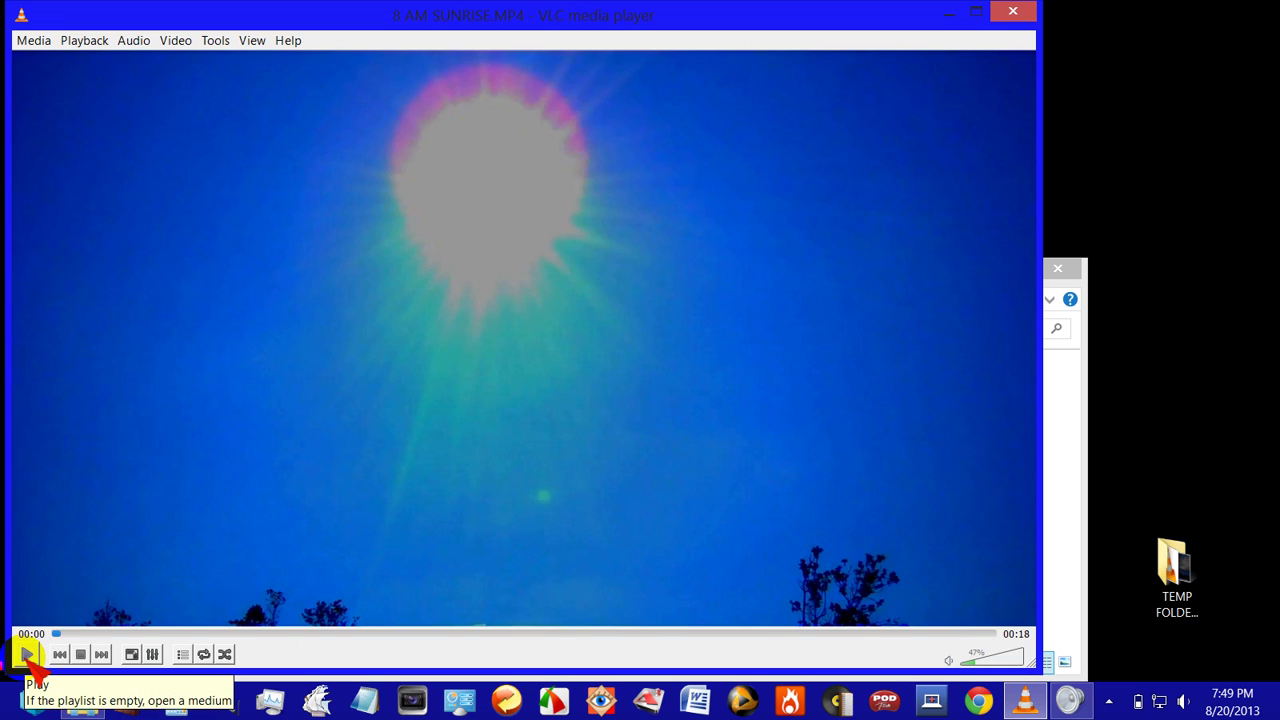
left_click(28, 655)
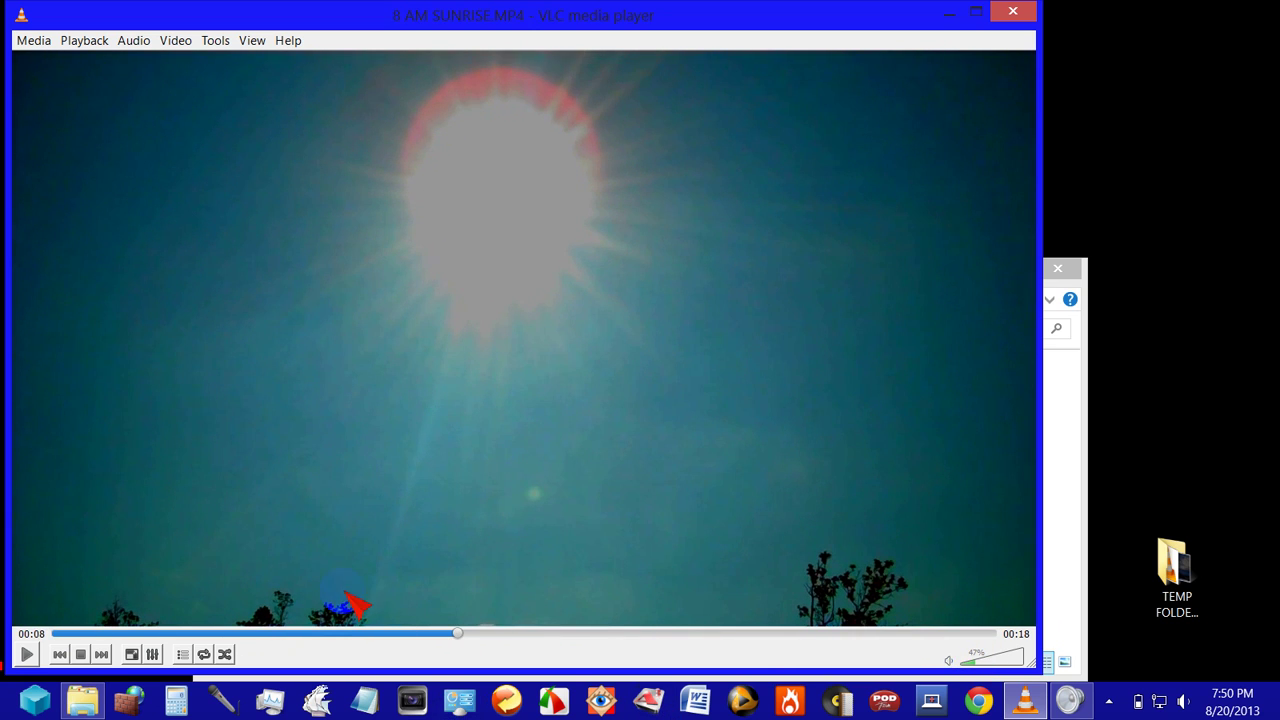
On the Video Effects tab of Adjustments and Effects, toggle Image adjust off and back on.
left_click(152, 654)
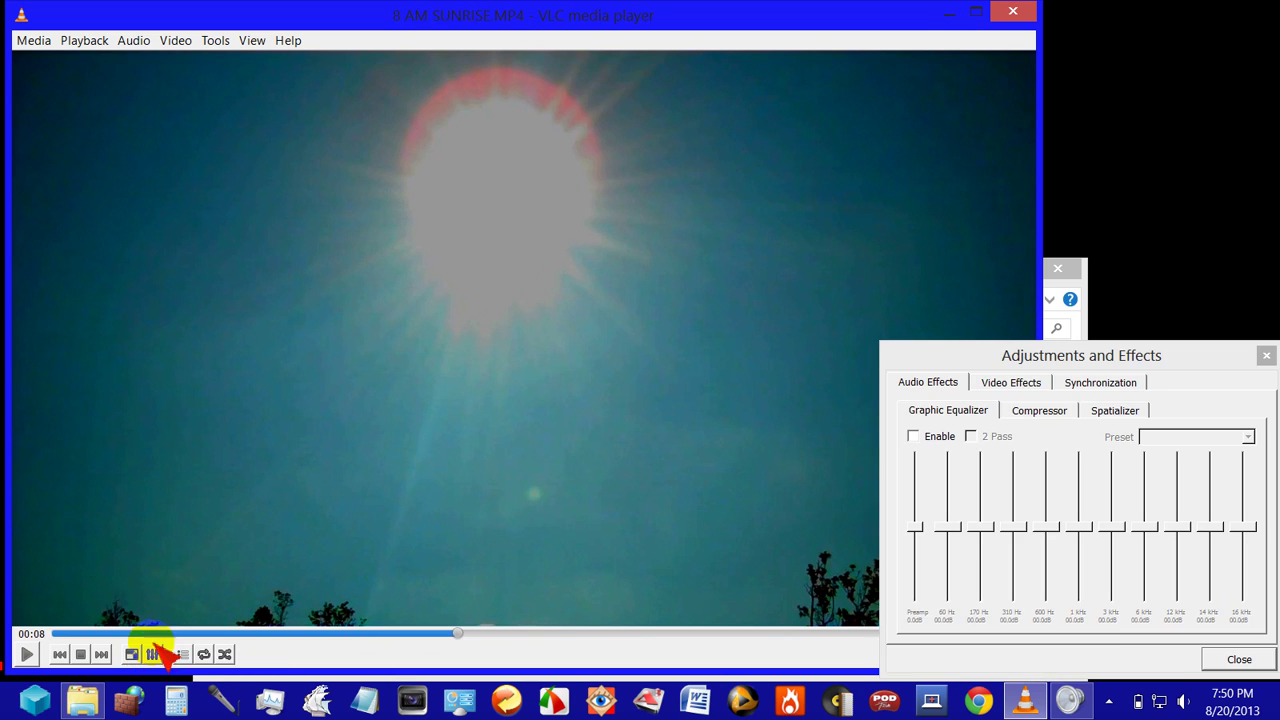
left_click(1011, 383)
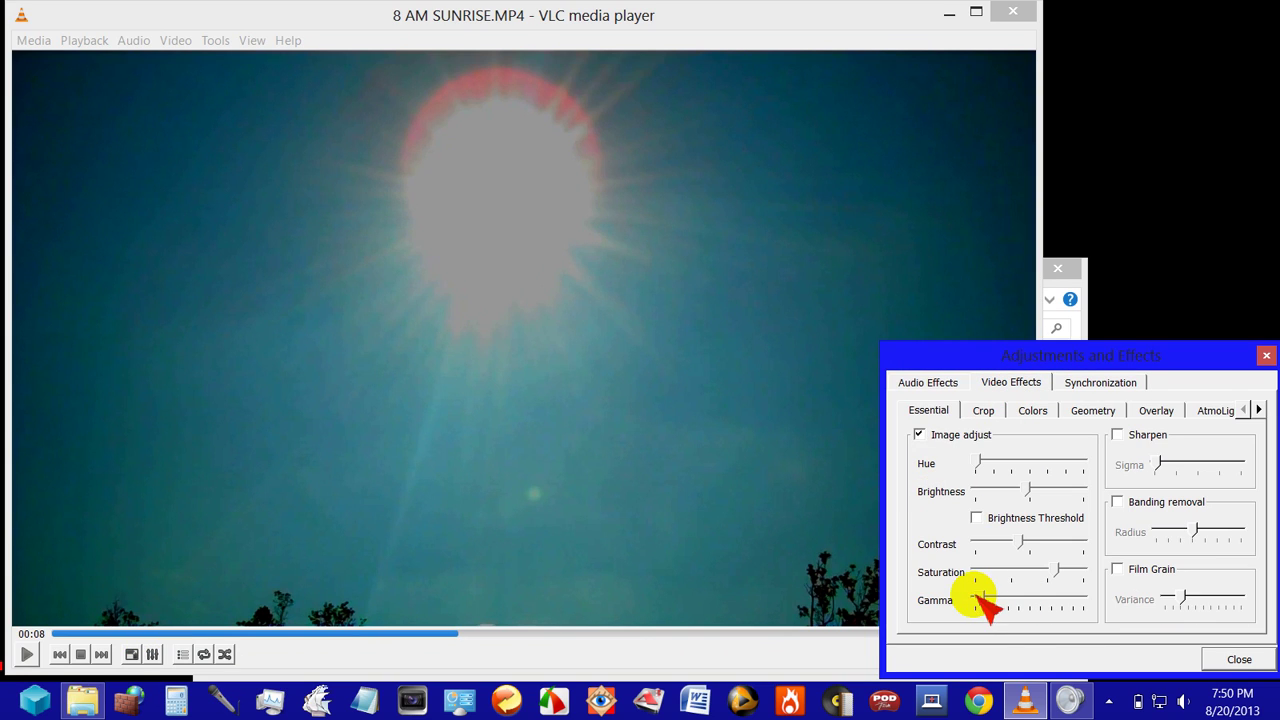
left_click(919, 435)
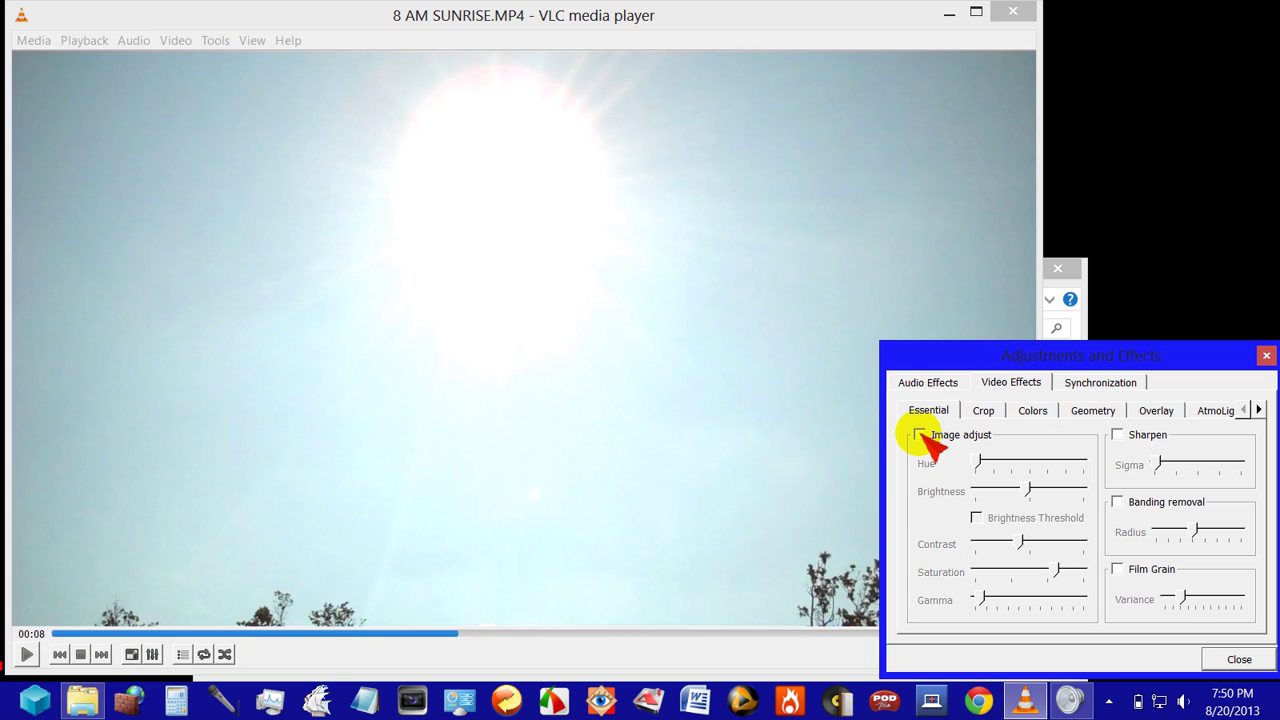
left_click(919, 435)
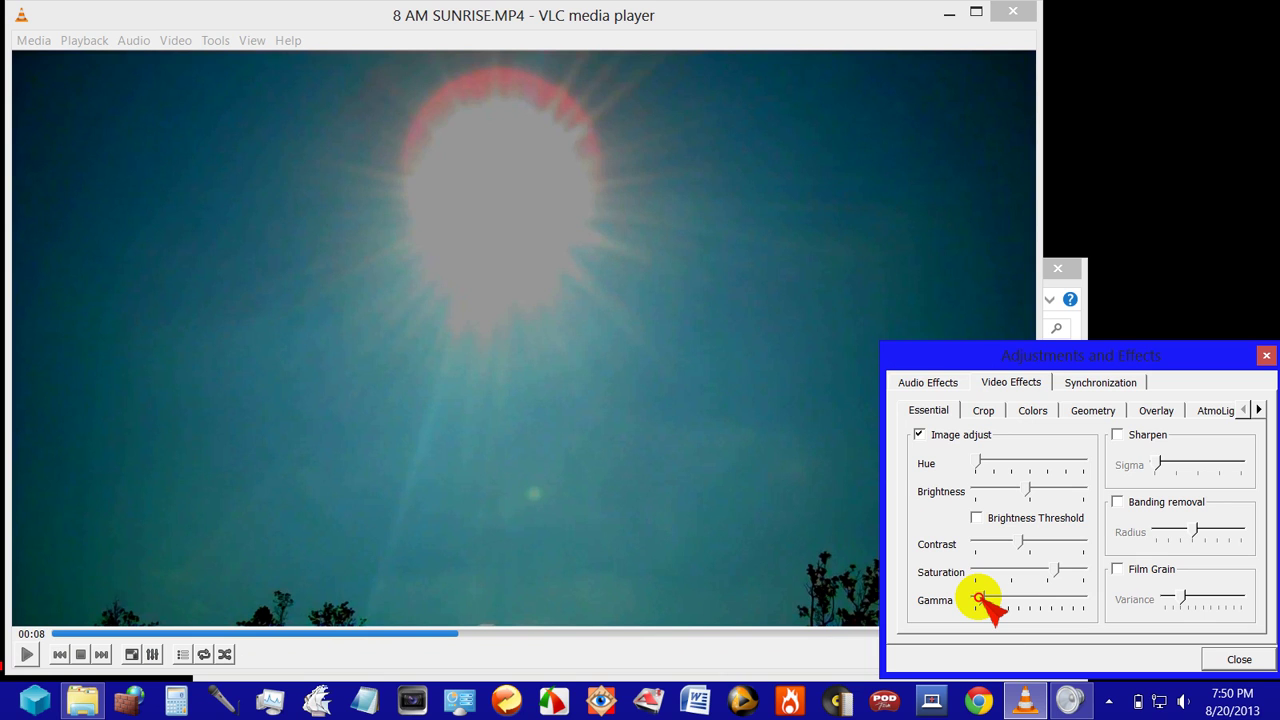
Lower gamma and saturation, nudge contrast up slightly, and test a brighter brightness setting.
left_click_drag(979, 600, 977, 599)
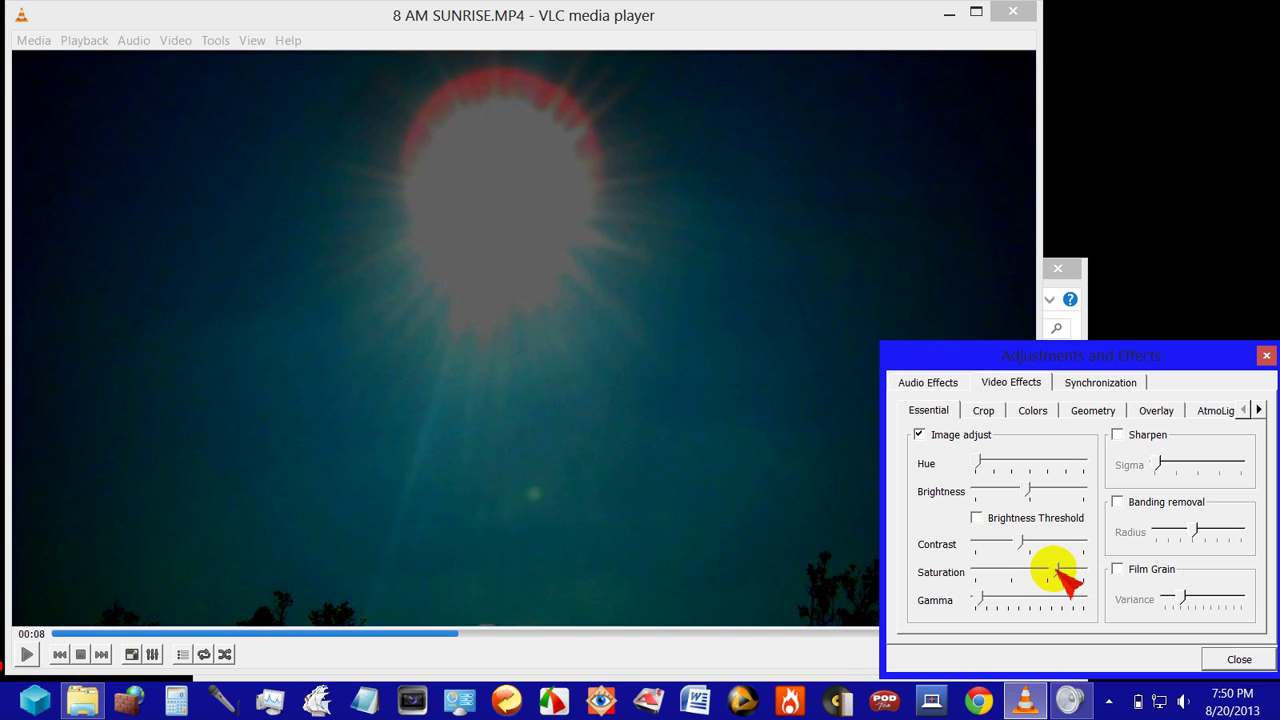
mouse_move(1058, 572)
left_mouse_down()
mouse_move(990, 576)
mouse_move(1038, 574)
left_mouse_up()
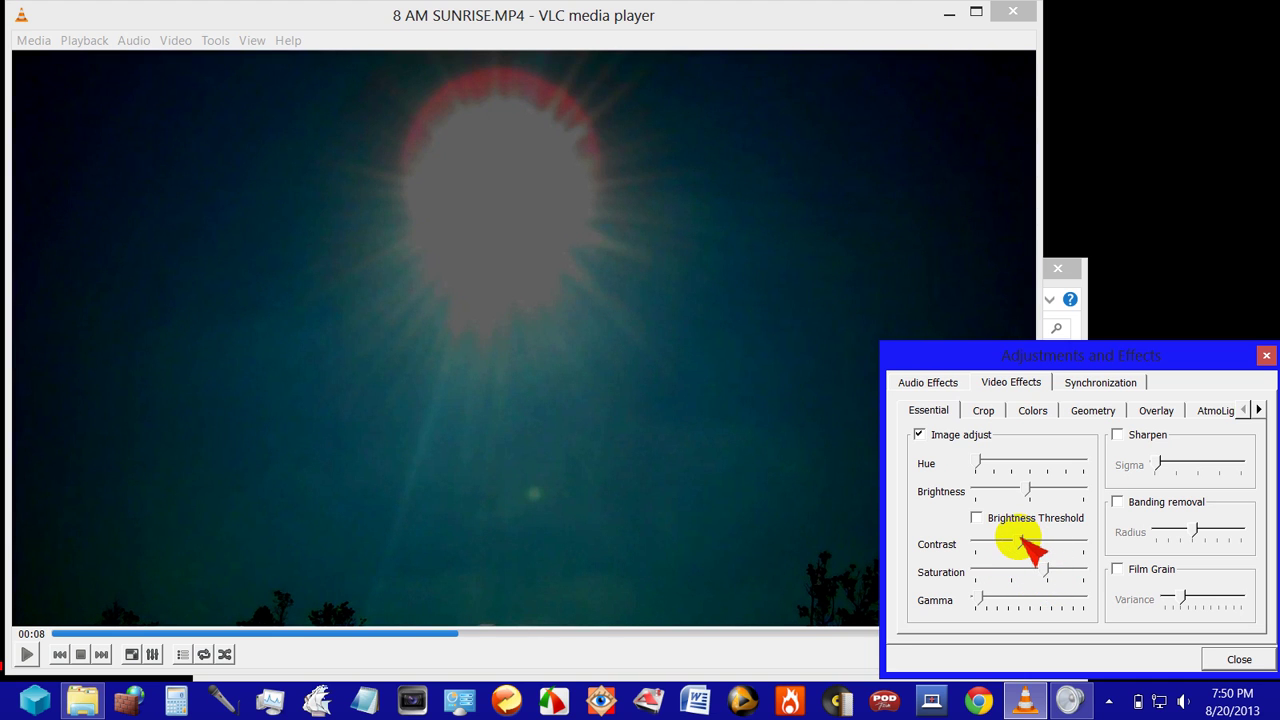
left_click_drag(1022, 545, 1025, 545)
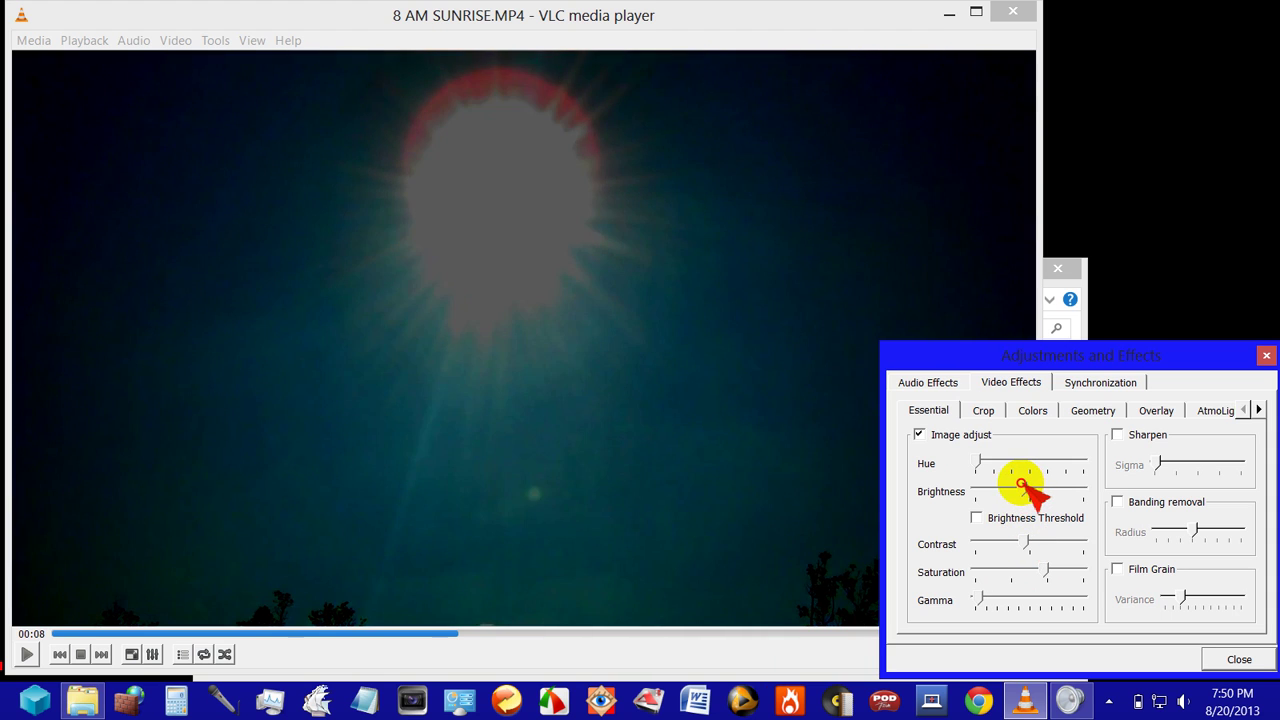
left_click_drag(1026, 490, 1030, 490)
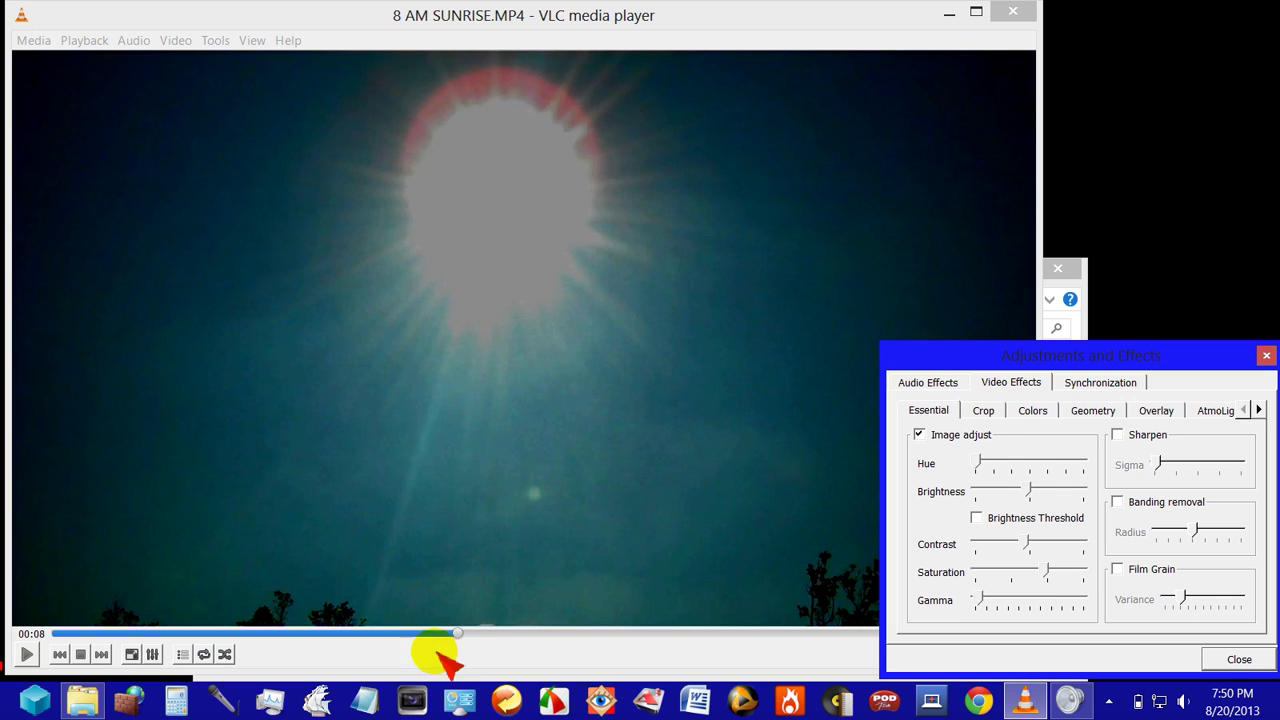
Scrub the adjusted sunrise clip forward to about 00:14.
mouse_move(455, 633)
left_mouse_down()
mouse_move(840, 633)
mouse_move(60, 633)
mouse_move(770, 633)
left_mouse_up()
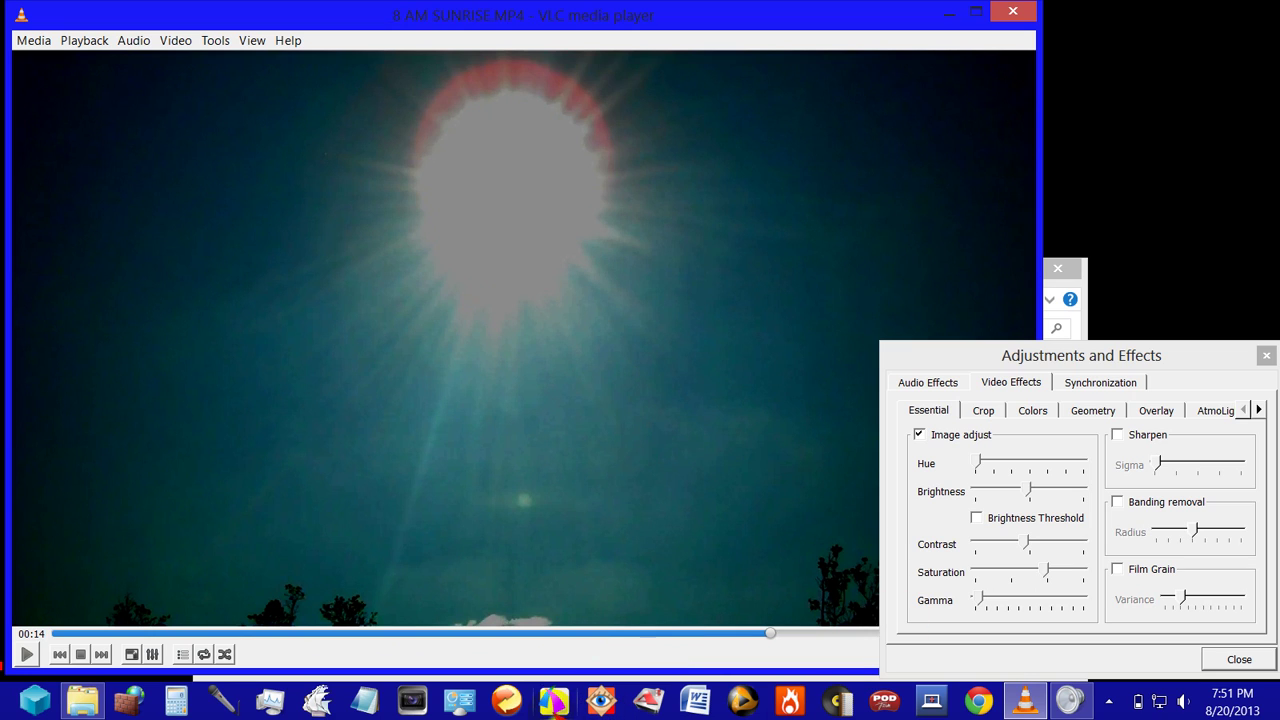